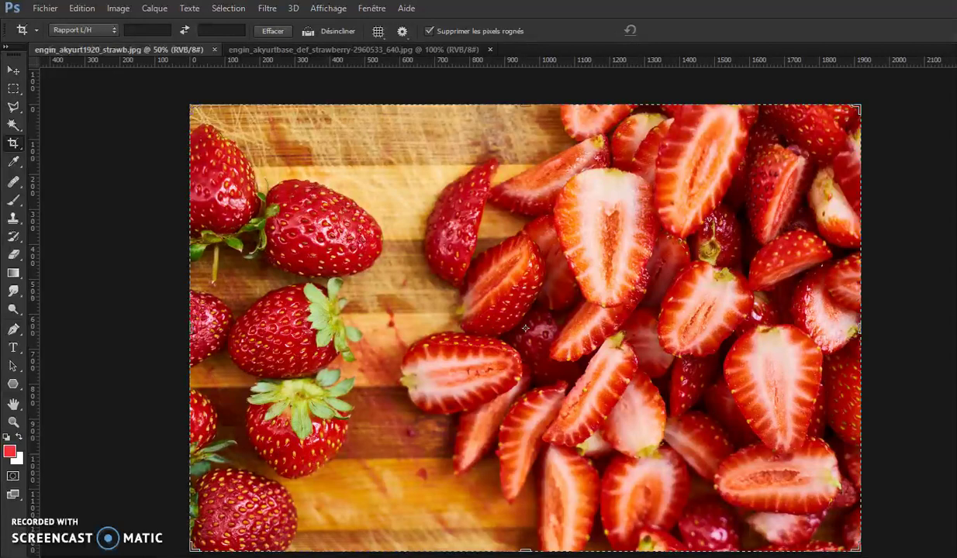
- Open the Image menu for the engin_akyurt1920_strawb.jpg strawberry photo
click(120, 9)
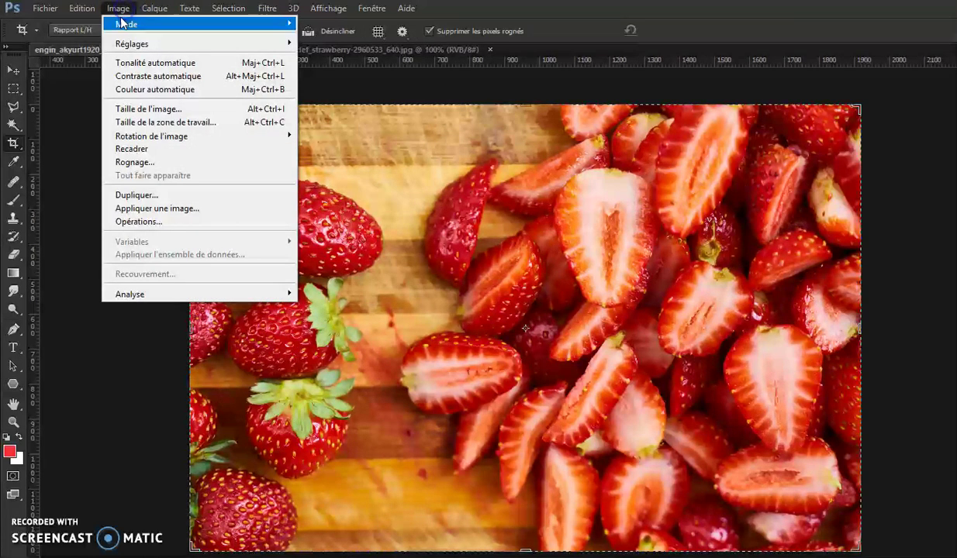
- Open Taille de l'image (1920 × 1280 px, 300 ppi) and nudge the dialog slightly down
click(160, 111)
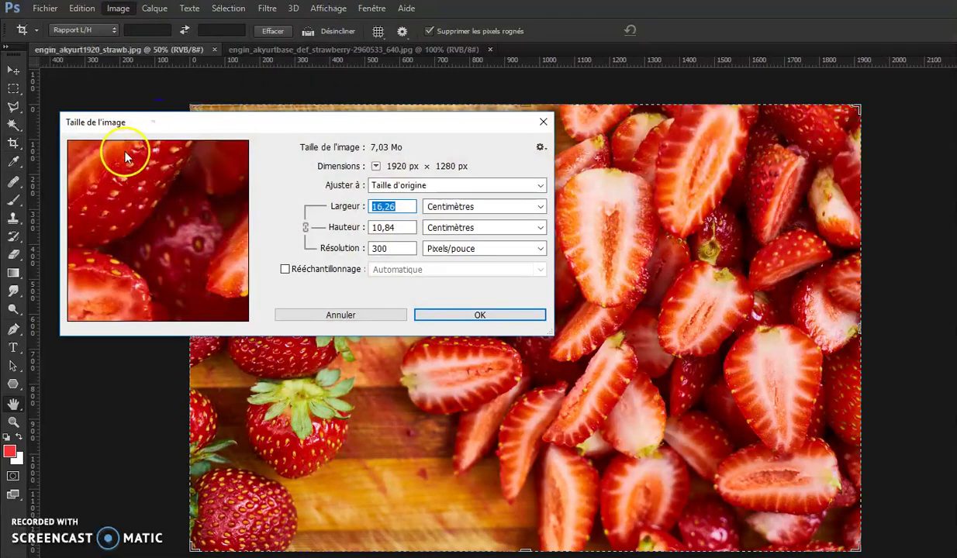
drag(238, 127, 236, 141)
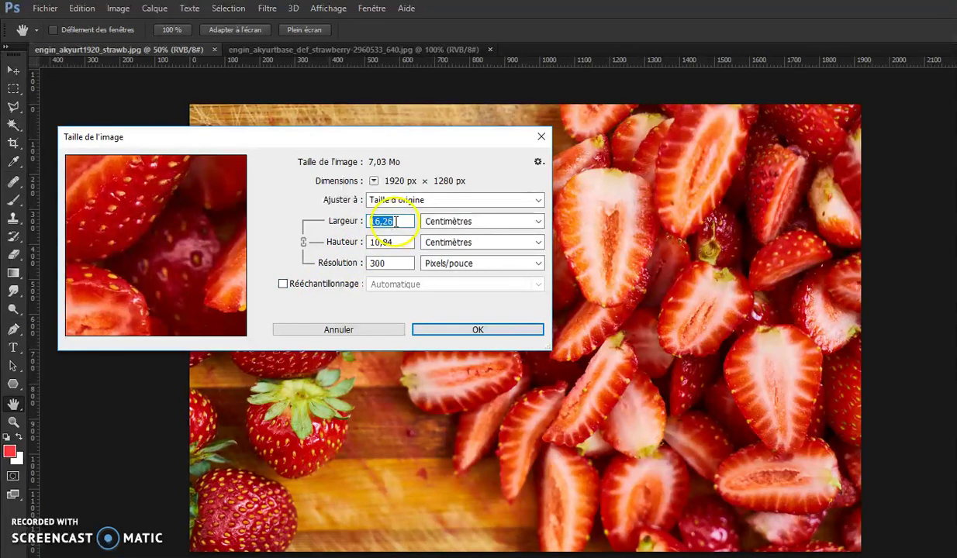
click(401, 222)
drag(401, 222, 325, 219)
text(29)
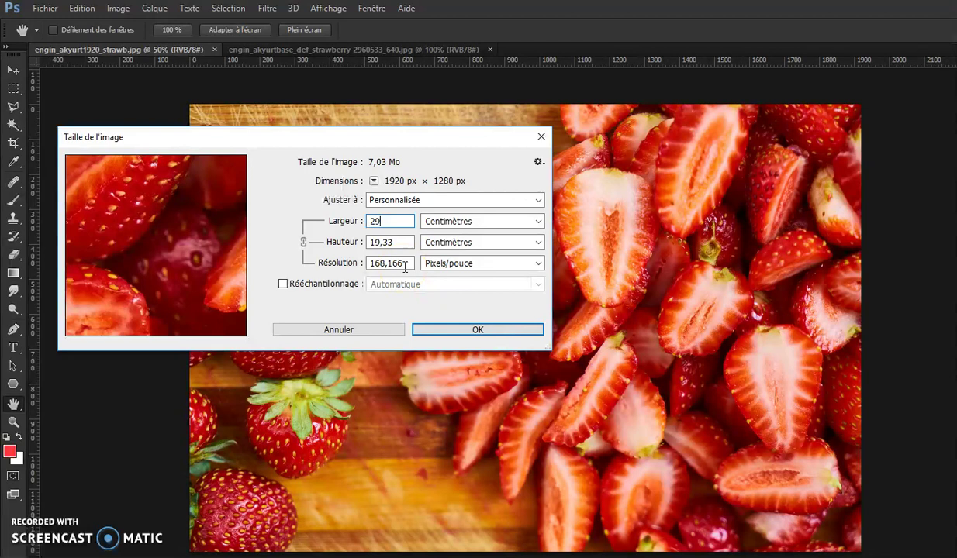
drag(405, 267, 384, 222)
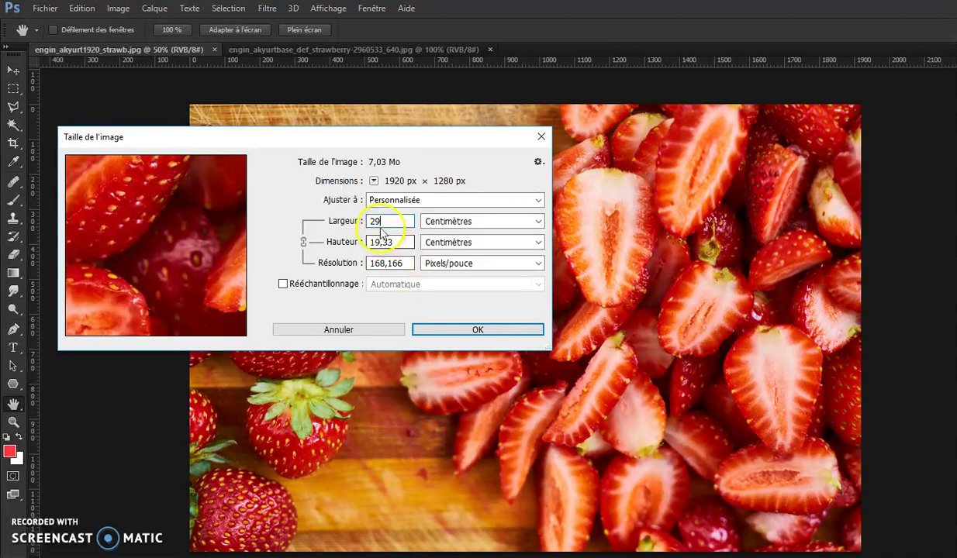
drag(386, 221, 344, 222)
text(1)
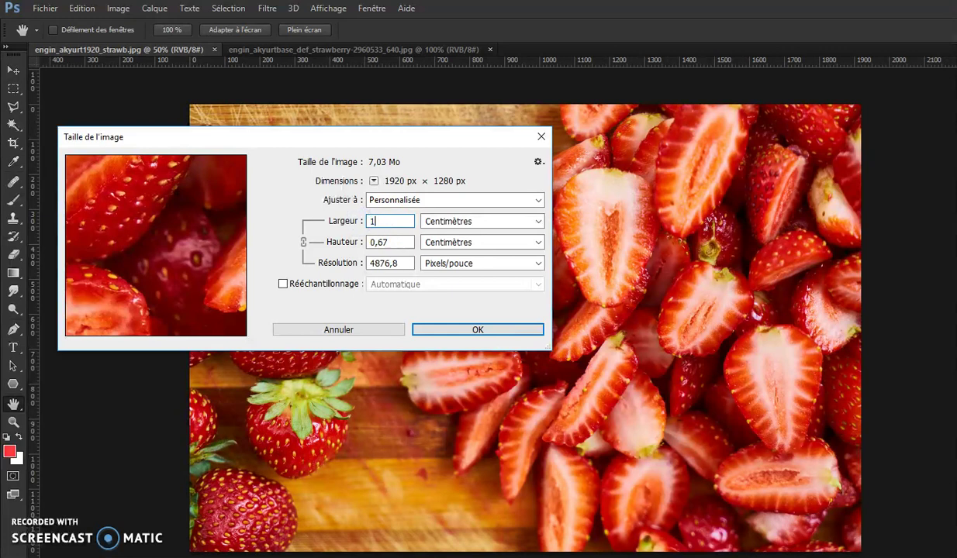
text(5)
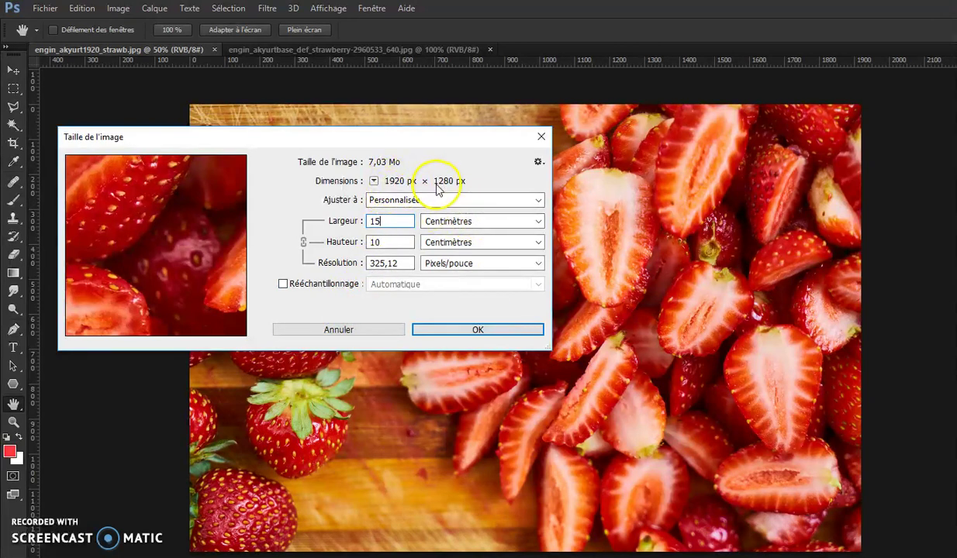
click(338, 266)
text(300)
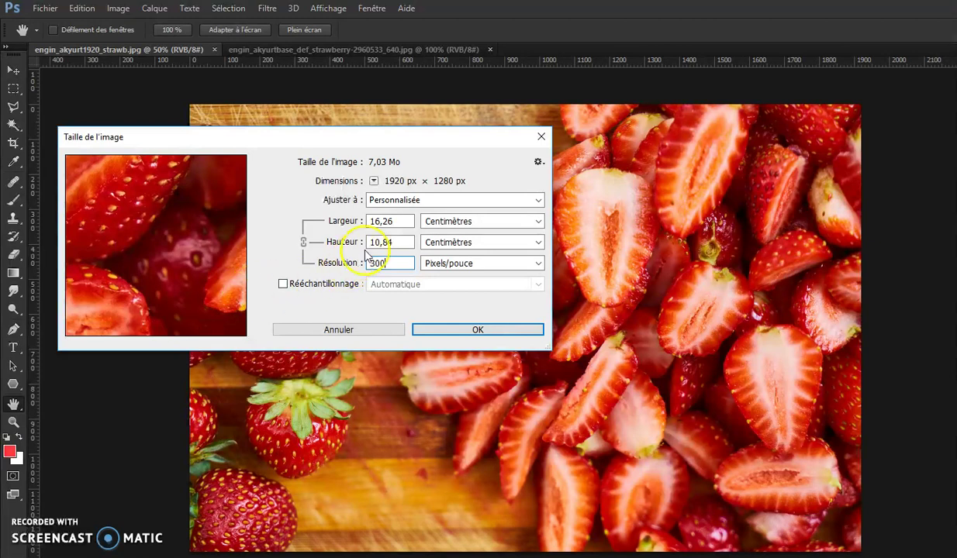
- Set Largeur to 40 cm with resampling on and resolution 300 ppi, giving 4726 × 3150 px
drag(352, 137, 424, 165)
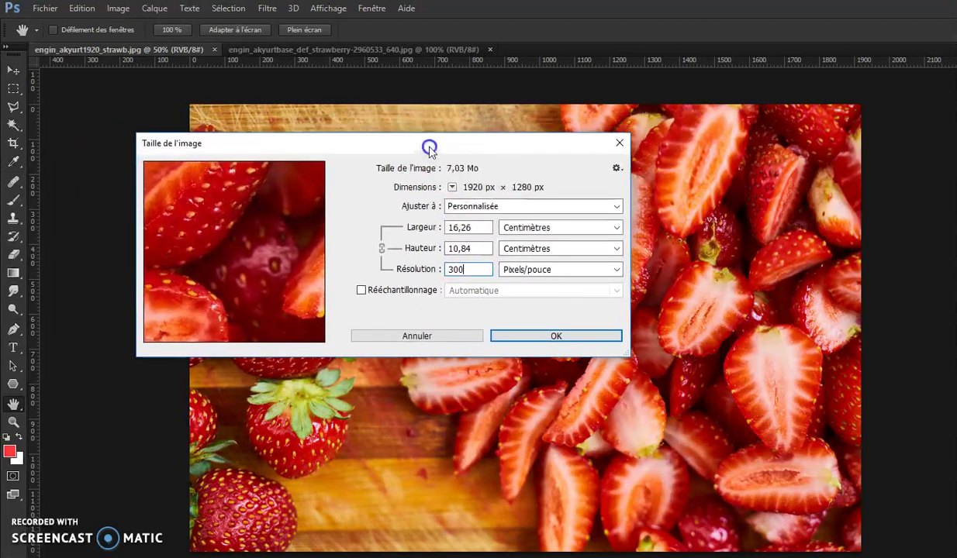
drag(469, 249, 414, 252)
text(40)
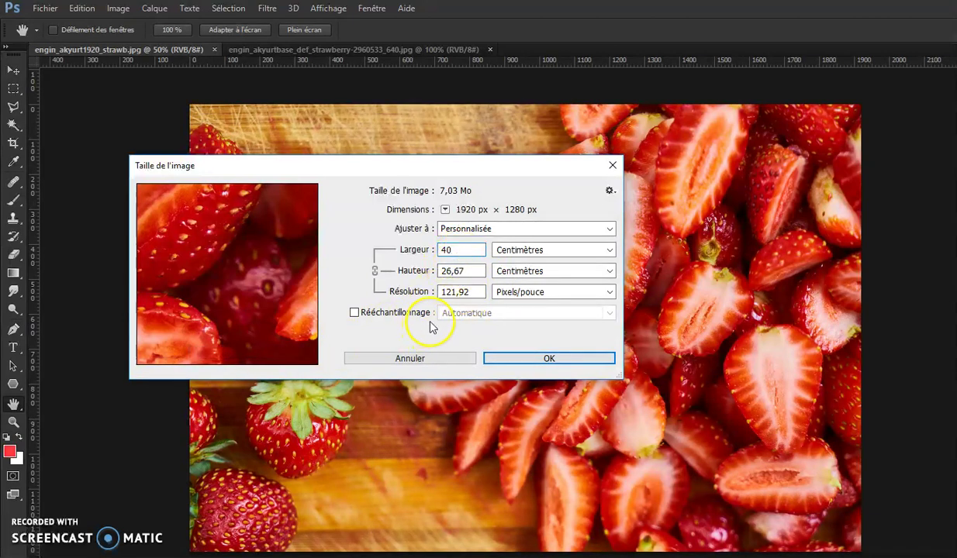
click(354, 313)
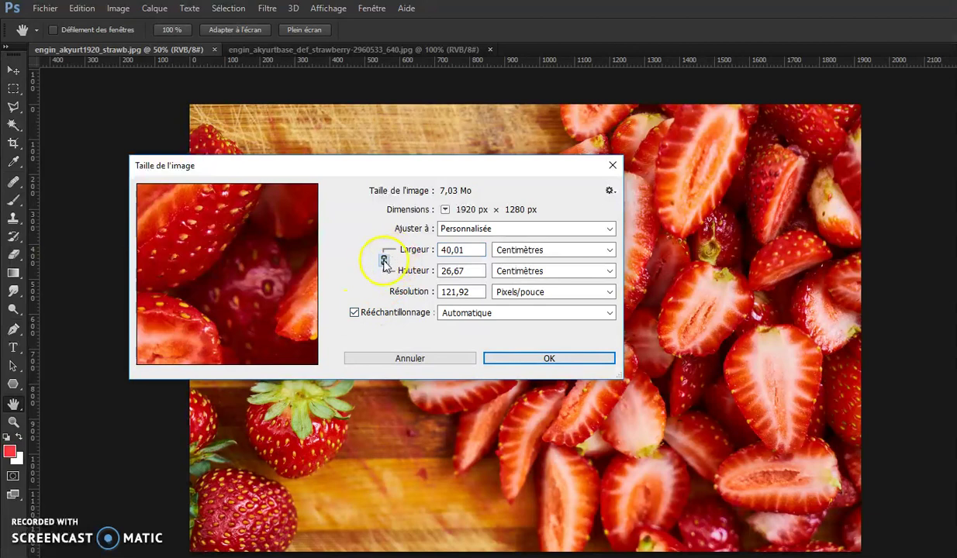
click(355, 313)
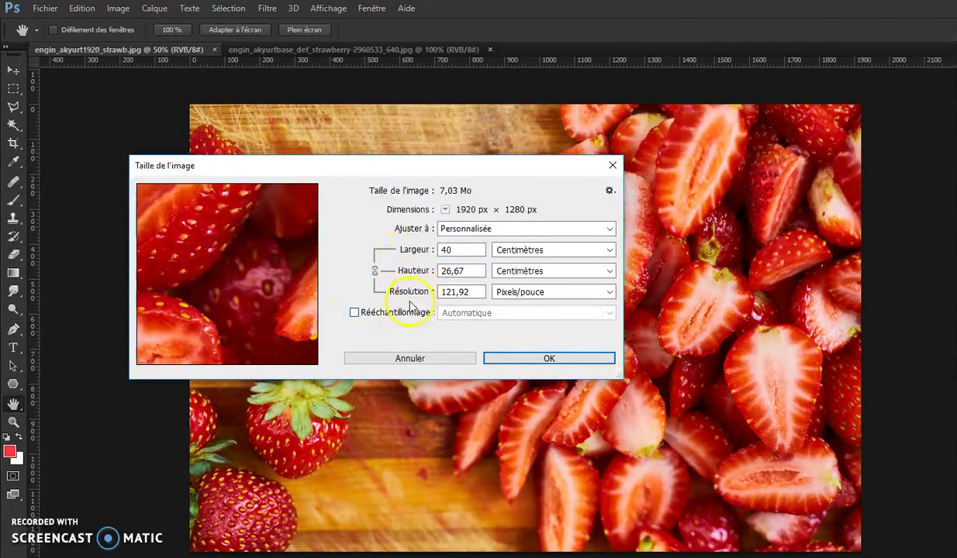
click(354, 313)
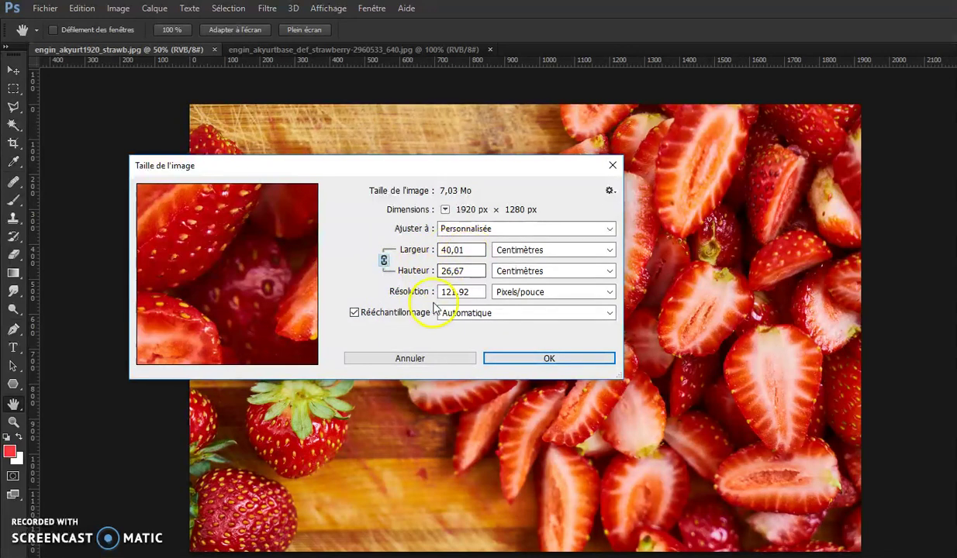
click(472, 293)
drag(472, 292, 431, 293)
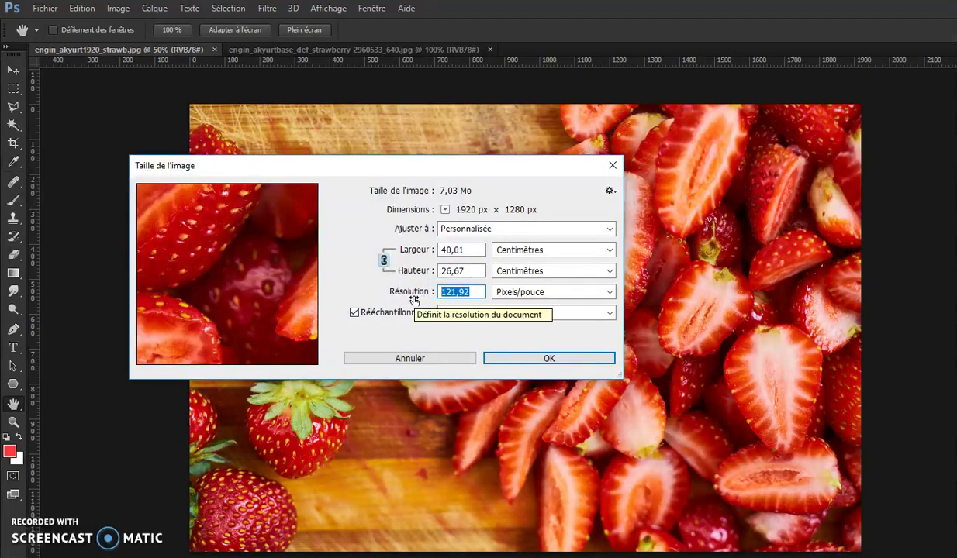
text(300)
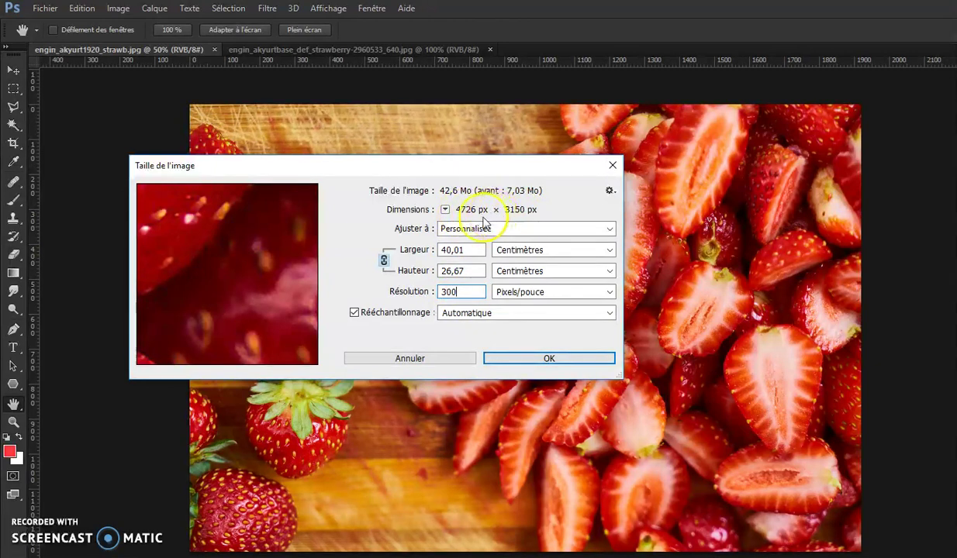
click(459, 294)
mouse_move(227, 274)
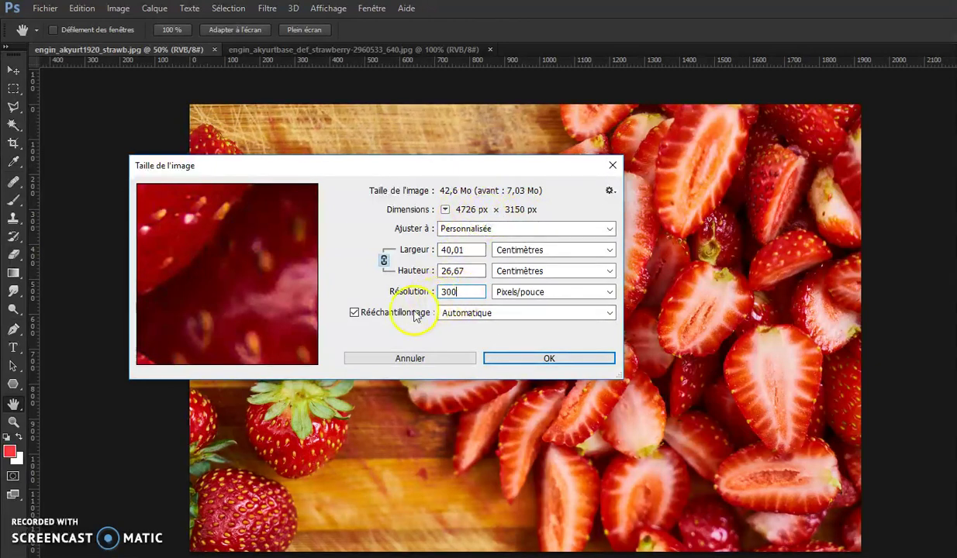
mouse_move(230, 253)
mouse_down()
mouse_move(242, 266)
mouse_move(218, 278)
mouse_move(213, 263)
mouse_up()
mouse_move(271, 280)
mouse_down()
mouse_move(250, 272)
mouse_move(275, 249)
mouse_up()
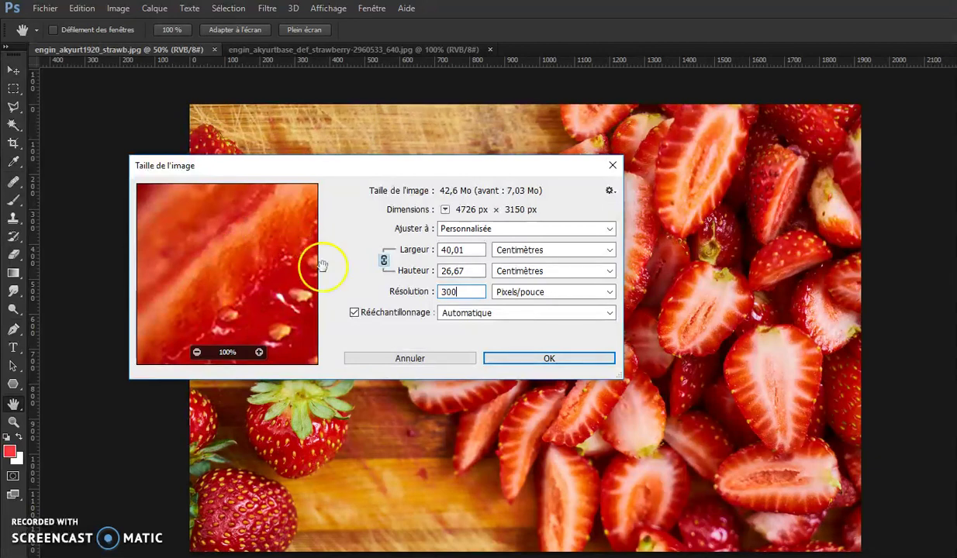
- Apply the 4726 × 3150 px resize, pan across it, then fit the photo in the window
click(536, 358)
key(c)
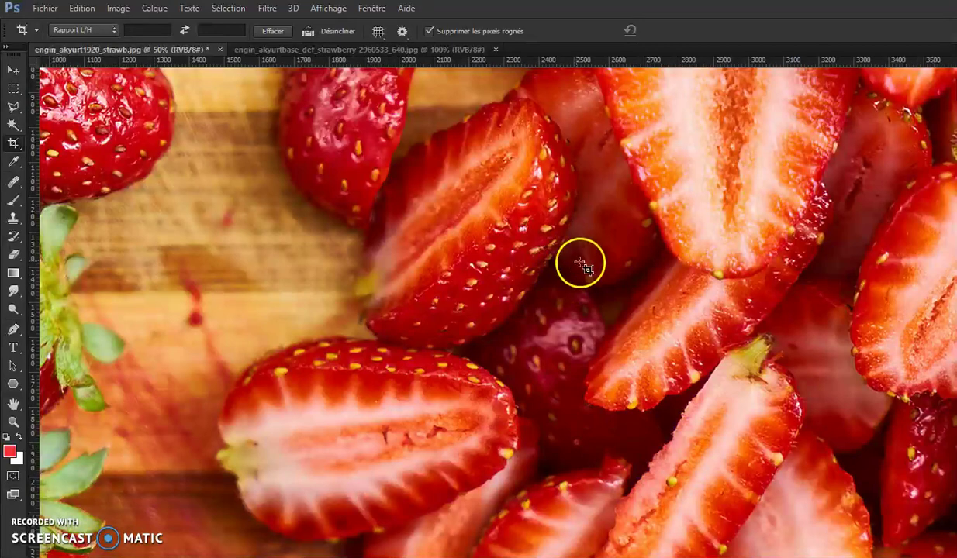
mouse_move(606, 263)
mouse_down()
mouse_move(608, 274)
mouse_move(504, 344)
mouse_up()
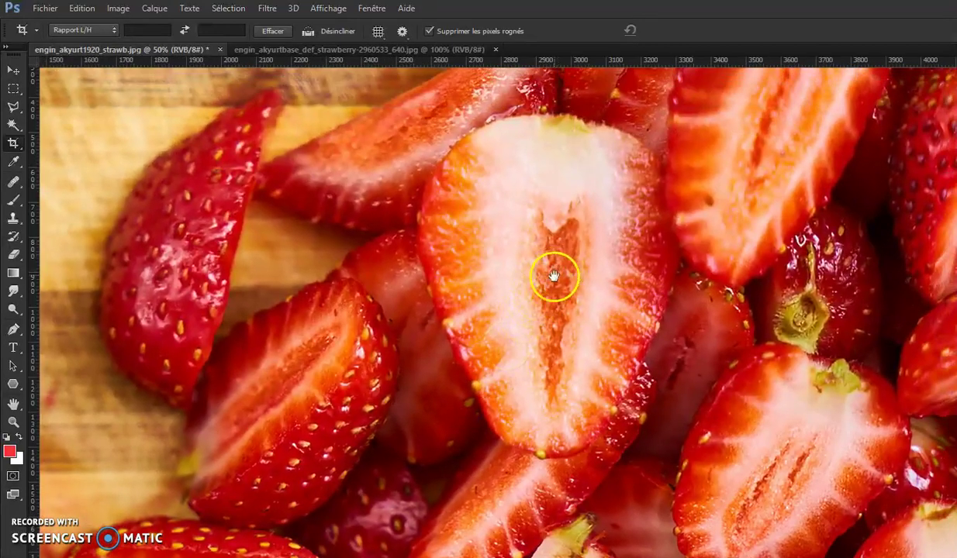
drag(553, 274, 470, 305)
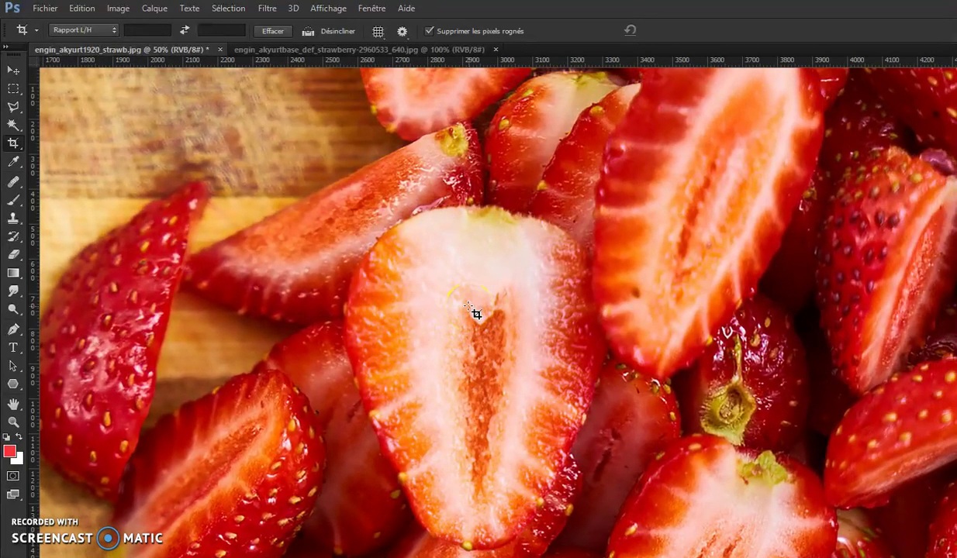
key(ctrl+0)
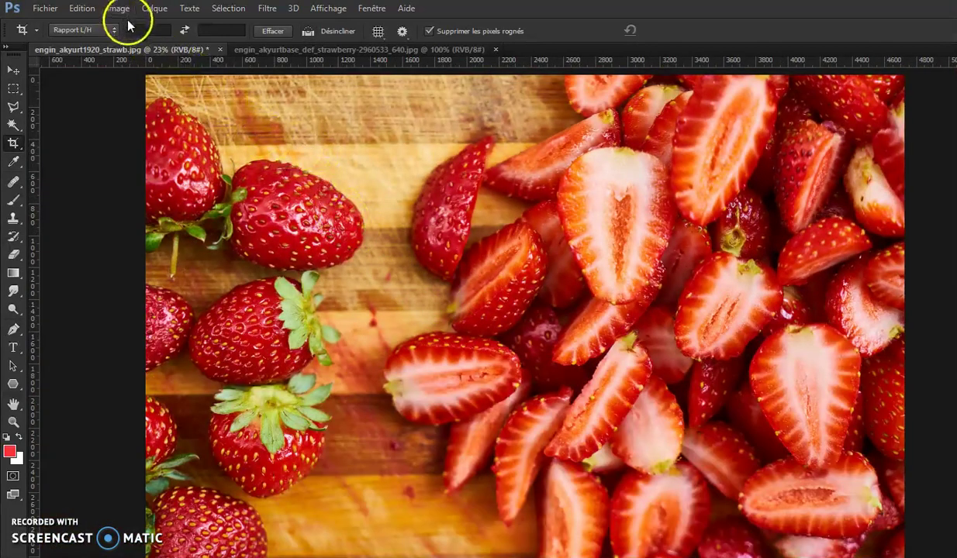
- Zoom to 66.7% and 100% on the left strawberry, then back out to 25%
click(287, 208)
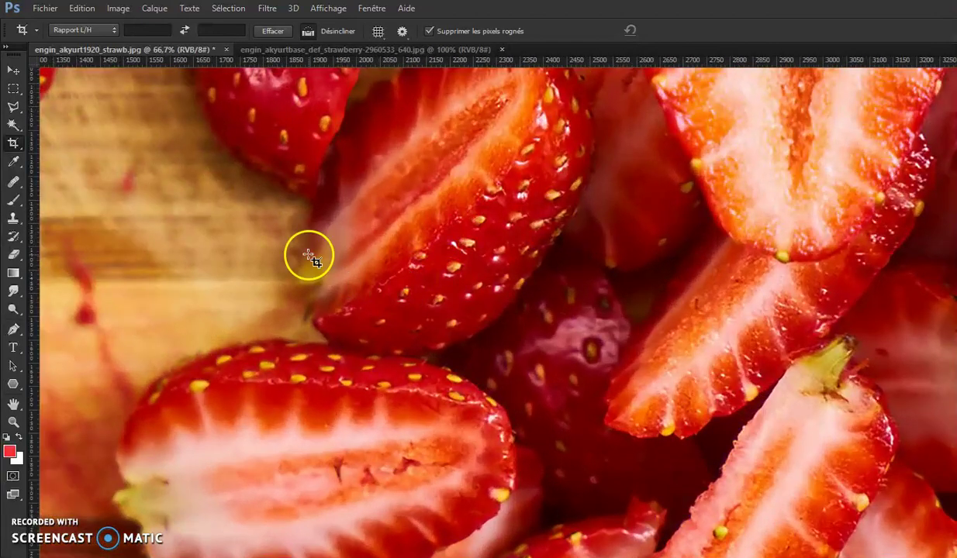
drag(156, 326, 374, 317)
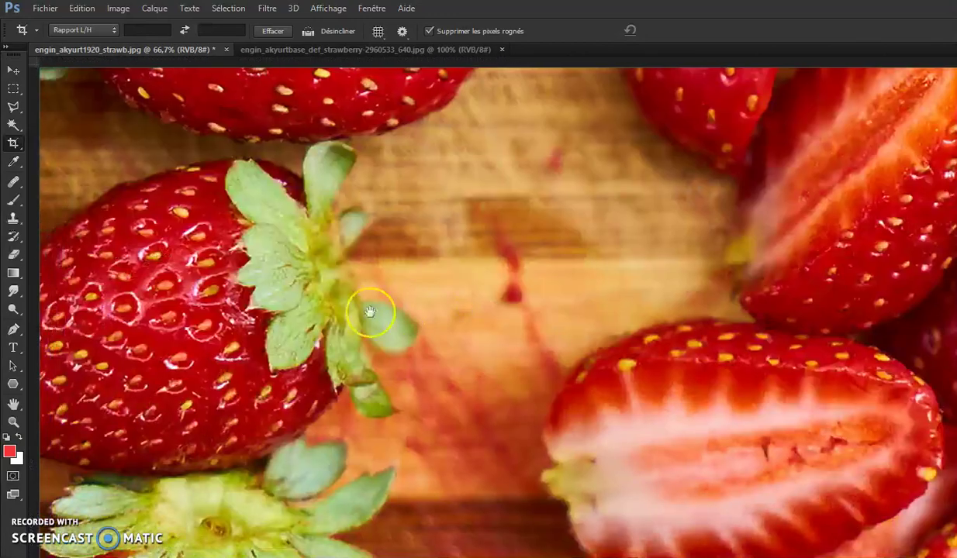
drag(278, 326, 266, 283)
click(266, 283)
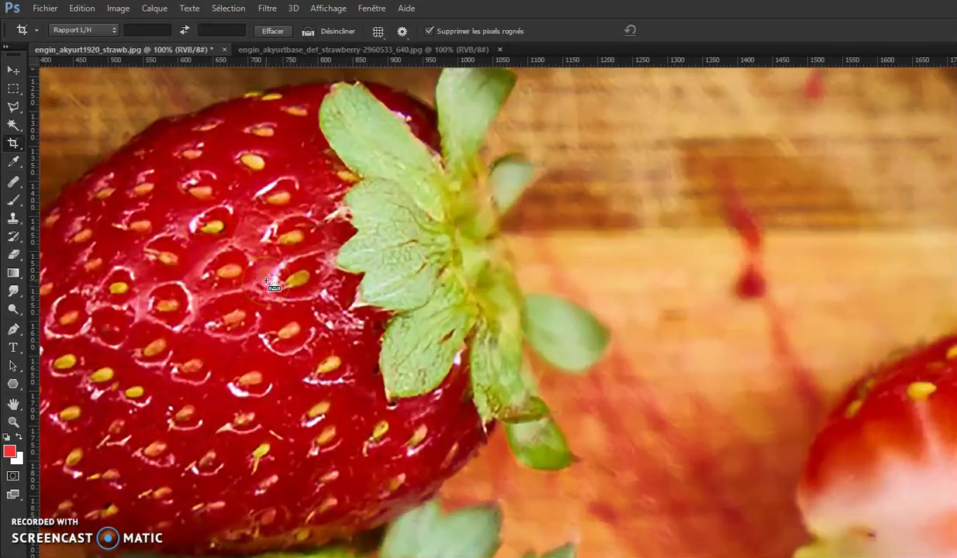
scroll(267, 283, down, 1)
scroll(266, 283, down, 1)
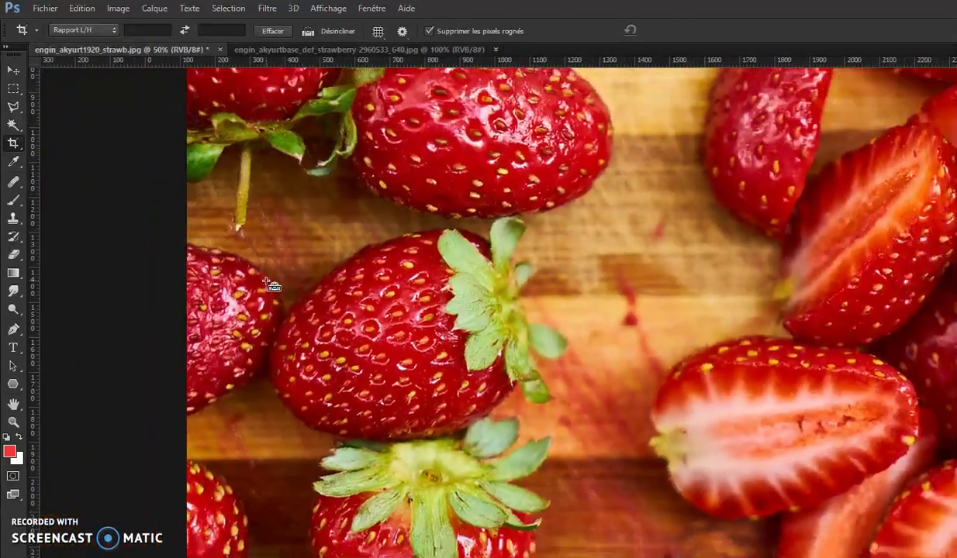
scroll(266, 283, down, 1)
scroll(266, 283, down, 1)
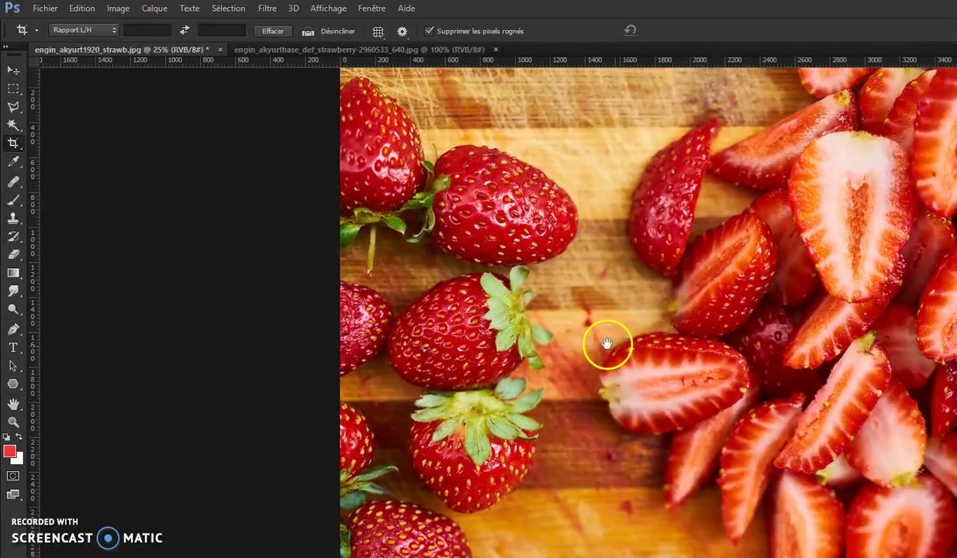
click(605, 347)
mouse_move(605, 346)
mouse_down()
mouse_move(557, 332)
mouse_move(527, 347)
mouse_up()
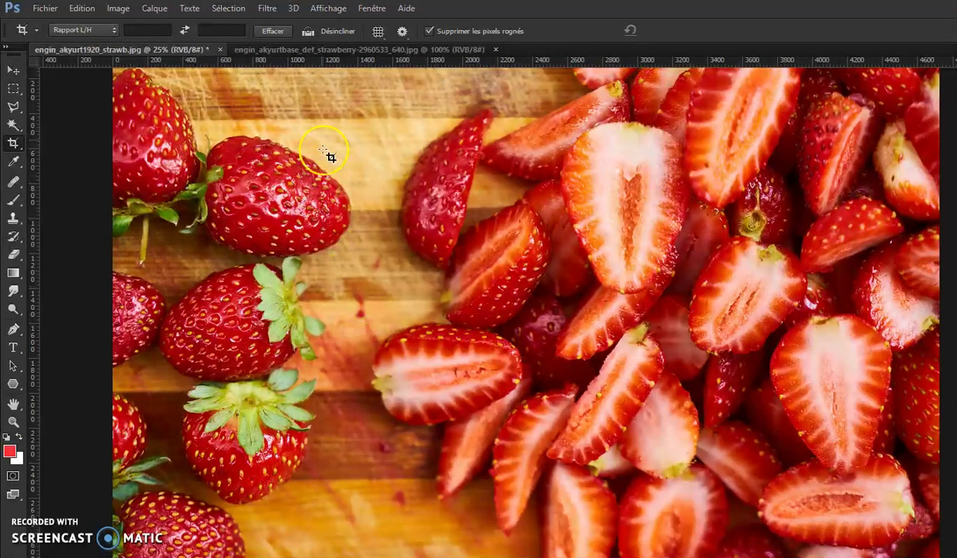
- On the 640 × 426 px strawberry photo, set the Image Size width to 40 cm
click(298, 50)
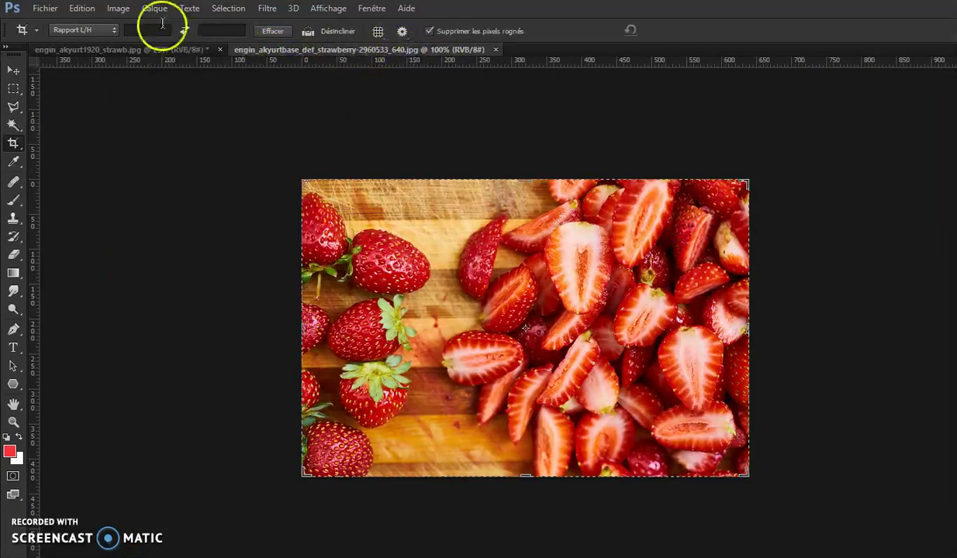
click(118, 8)
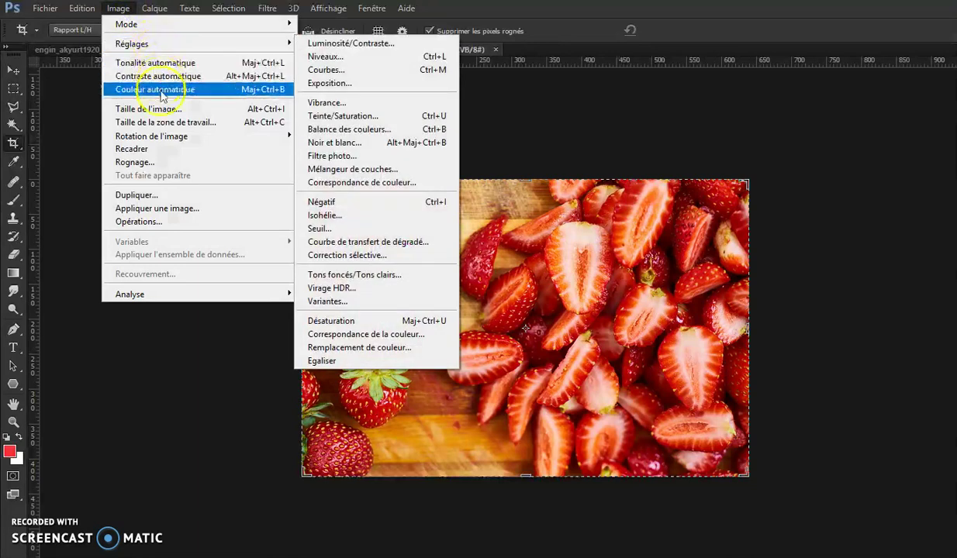
click(155, 109)
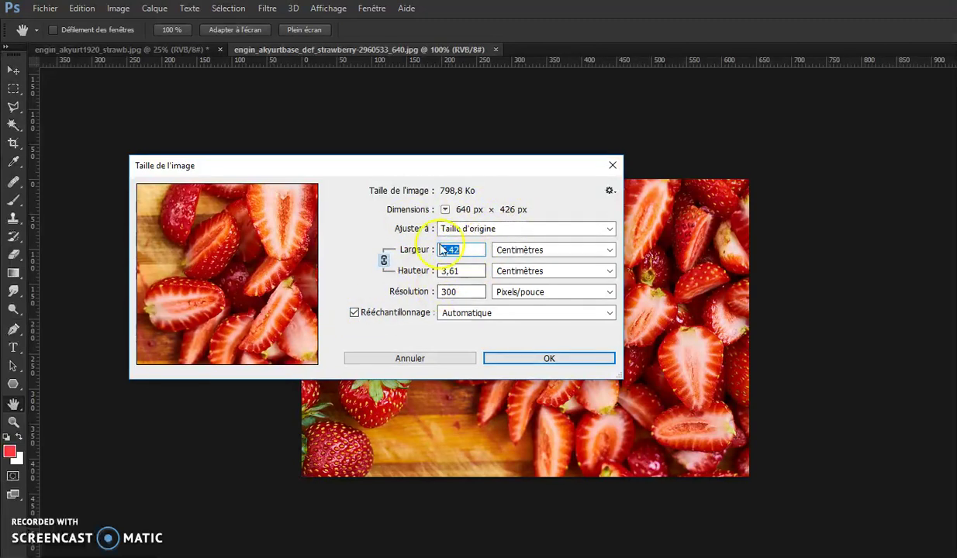
text(40)
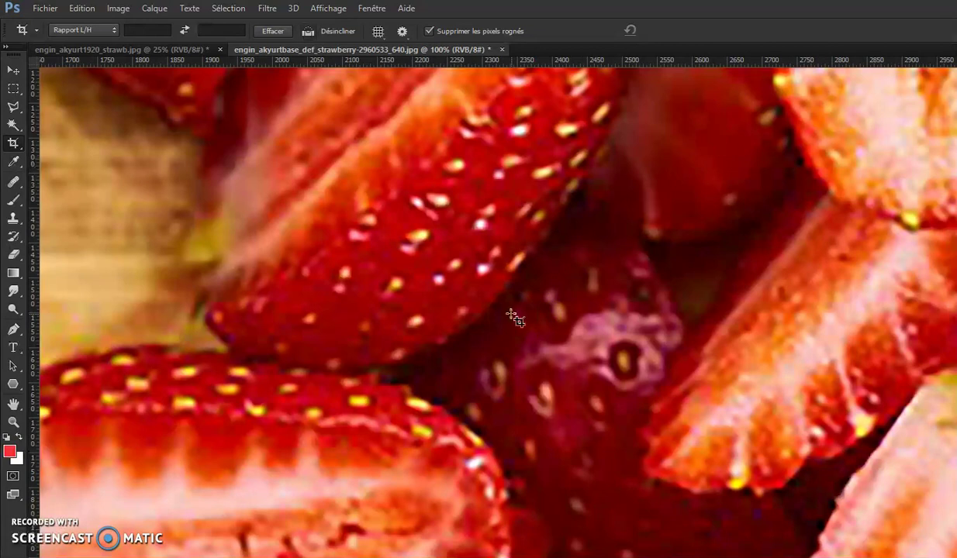
- Pan across the upscaled photo at 100%, over the leaves and the whole red strawberry
drag(300, 412, 555, 331)
mouse_move(197, 368)
mouse_down()
mouse_move(353, 368)
mouse_move(482, 342)
mouse_up()
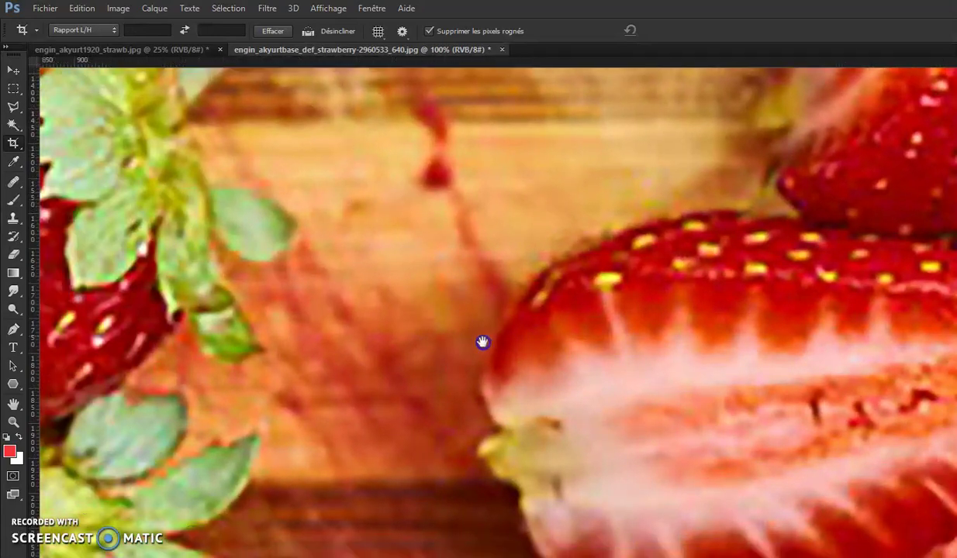
drag(229, 374, 321, 370)
drag(140, 368, 316, 367)
mouse_move(241, 364)
mouse_down()
mouse_move(302, 363)
mouse_move(320, 395)
mouse_up()
click(119, 8)
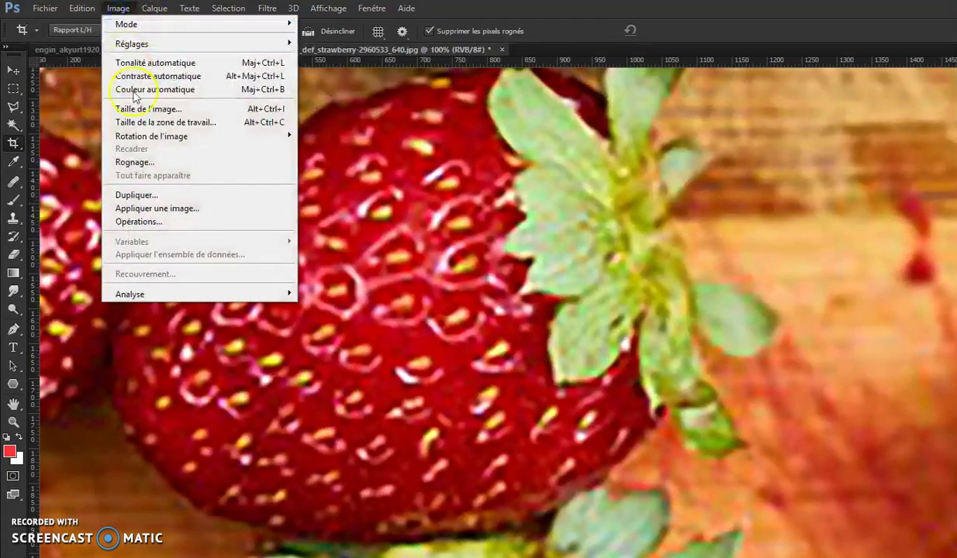
click(156, 123)
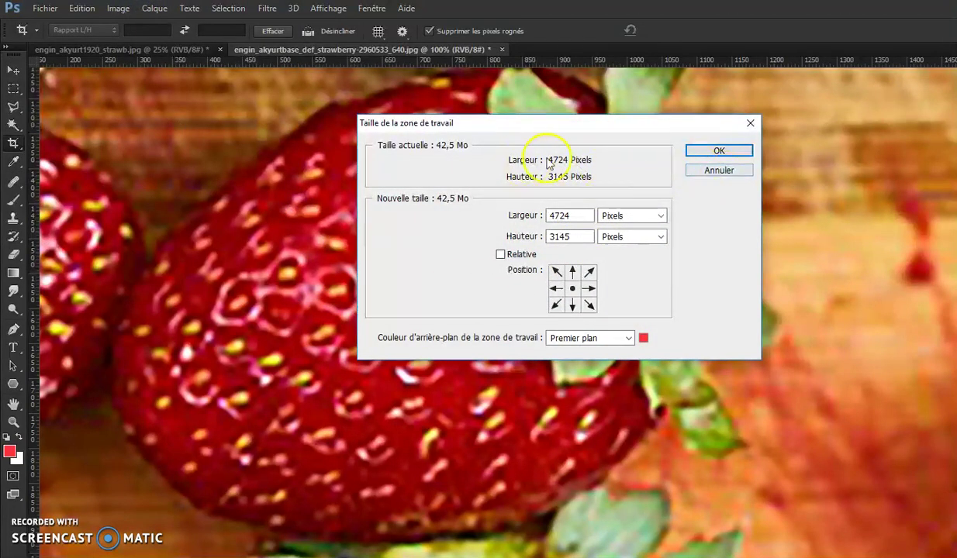
click(712, 172)
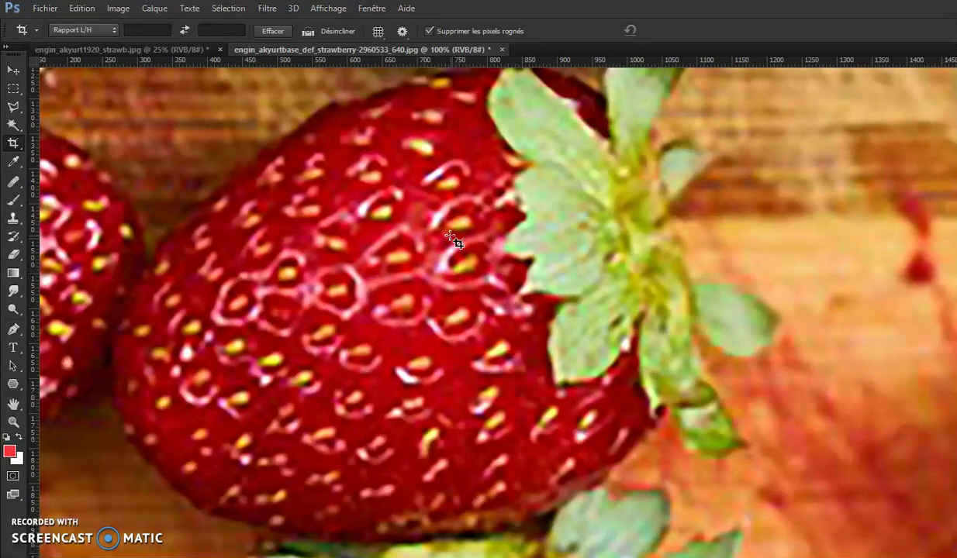
- Fit the view, then open Taille de l'image for engin_akyurt1920_strawb.jpg (4726 × 3150 px)
key(ctrl+0)
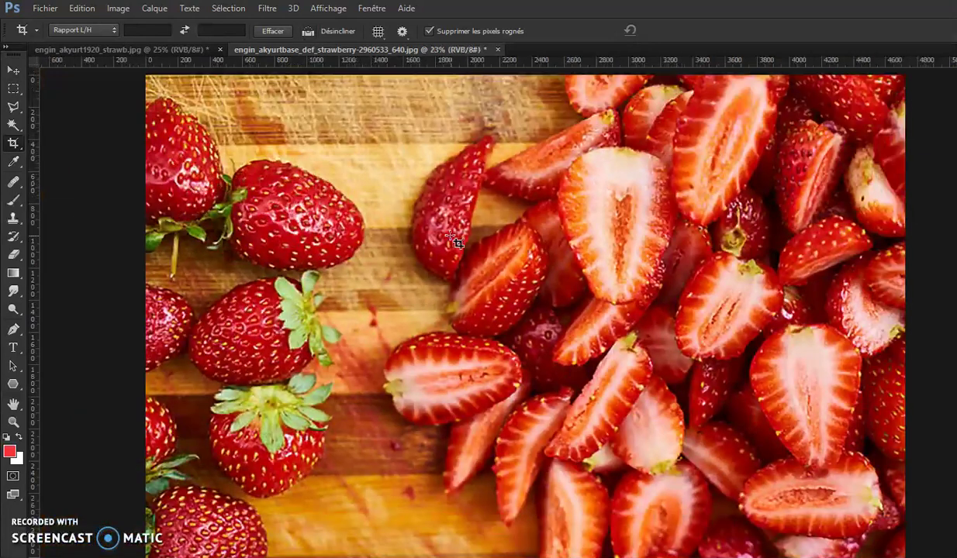
click(142, 49)
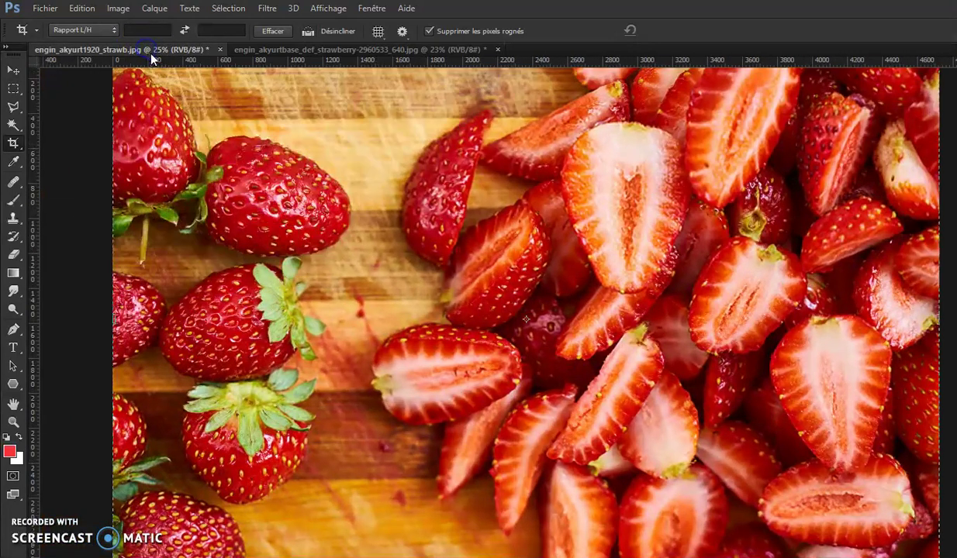
click(118, 8)
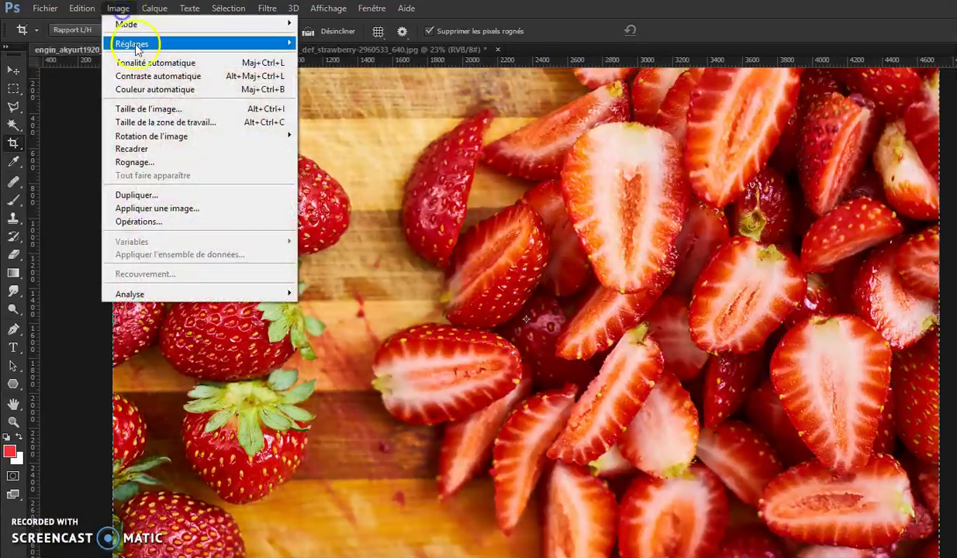
click(183, 114)
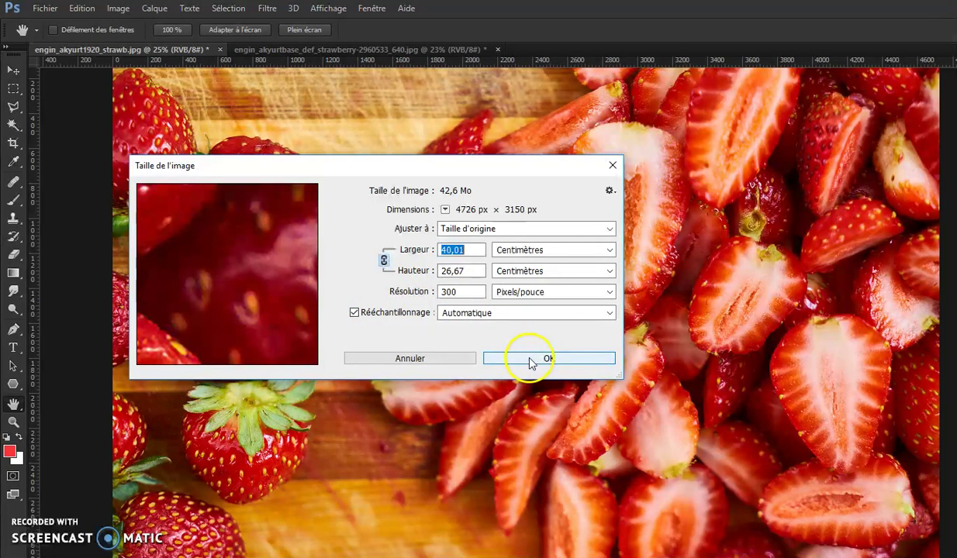
- Keep Automatique as the resampling method, then uncheck Rééchantillonnage to lock 4726 × 3150 px
click(485, 313)
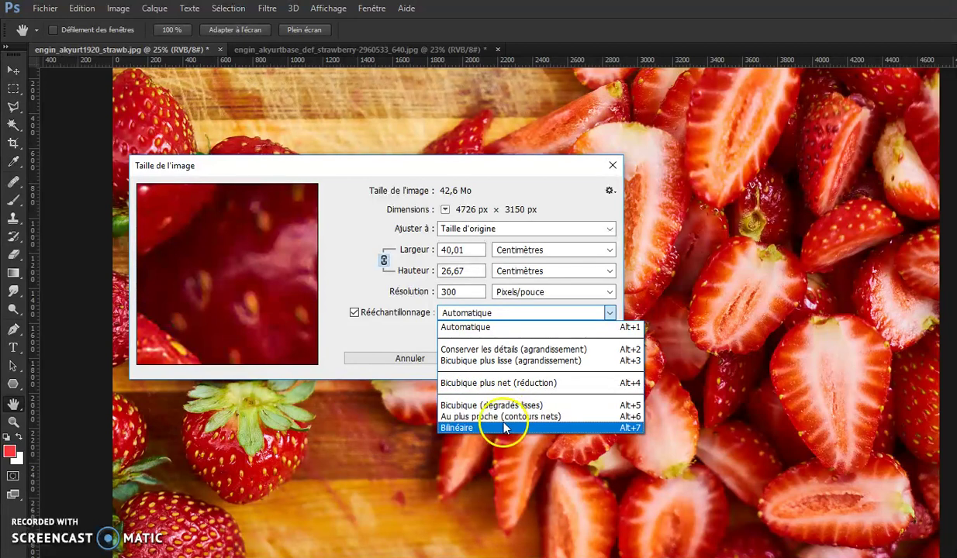
click(396, 337)
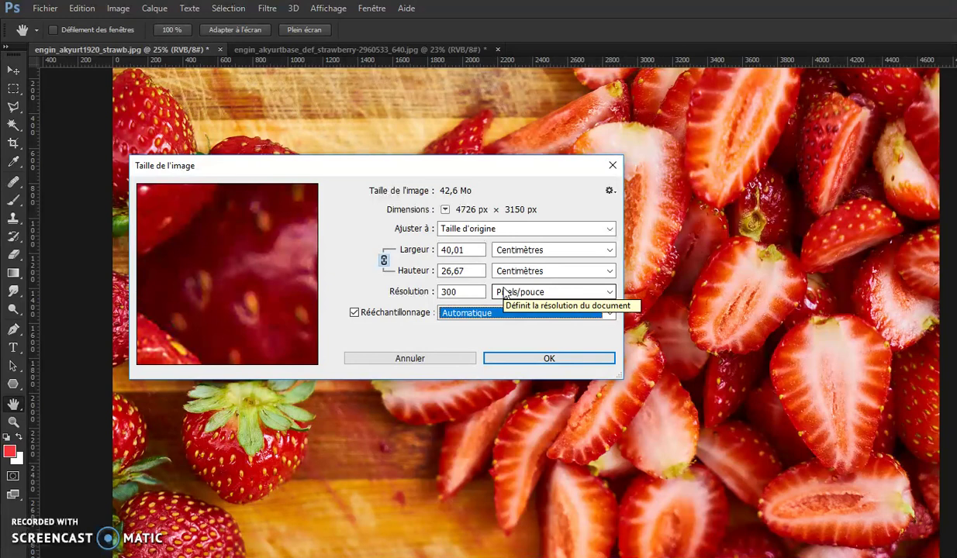
key(alt+r)
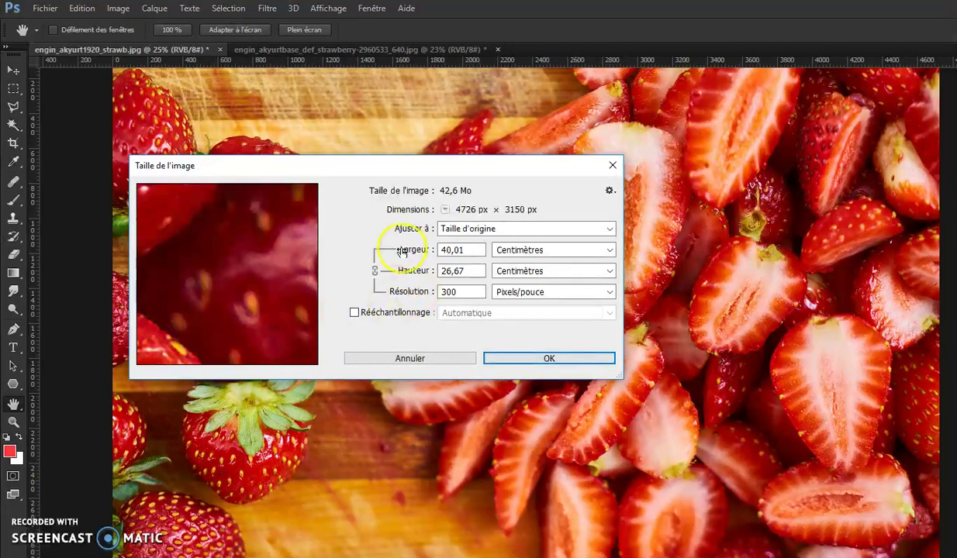
- Browse the Largeur units, keep Centimètres, and recheck Rééchantillonnage
click(524, 249)
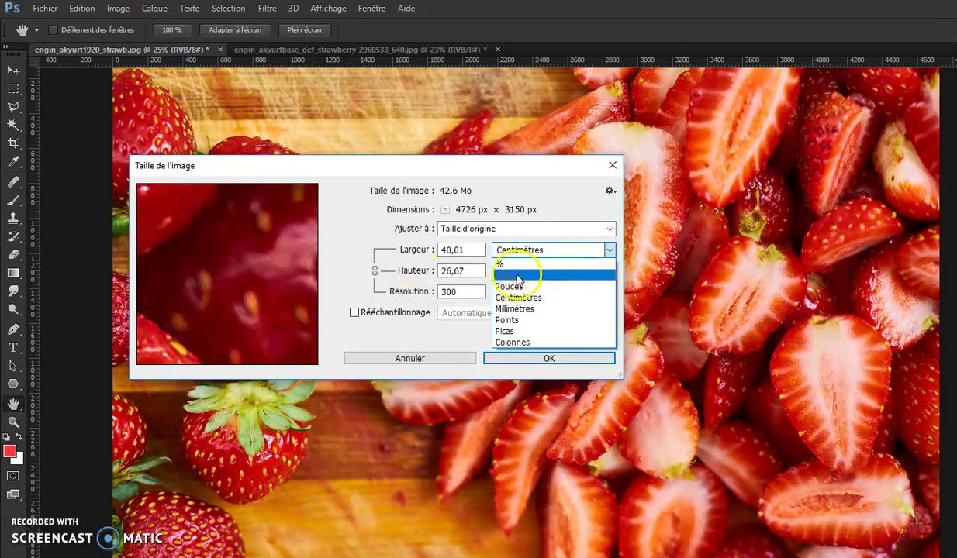
click(522, 274)
click(520, 252)
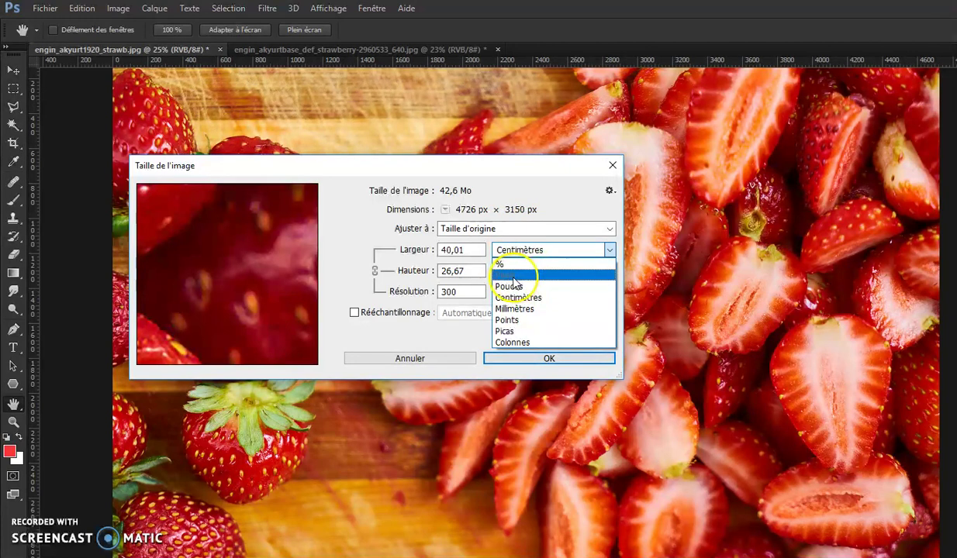
click(355, 319)
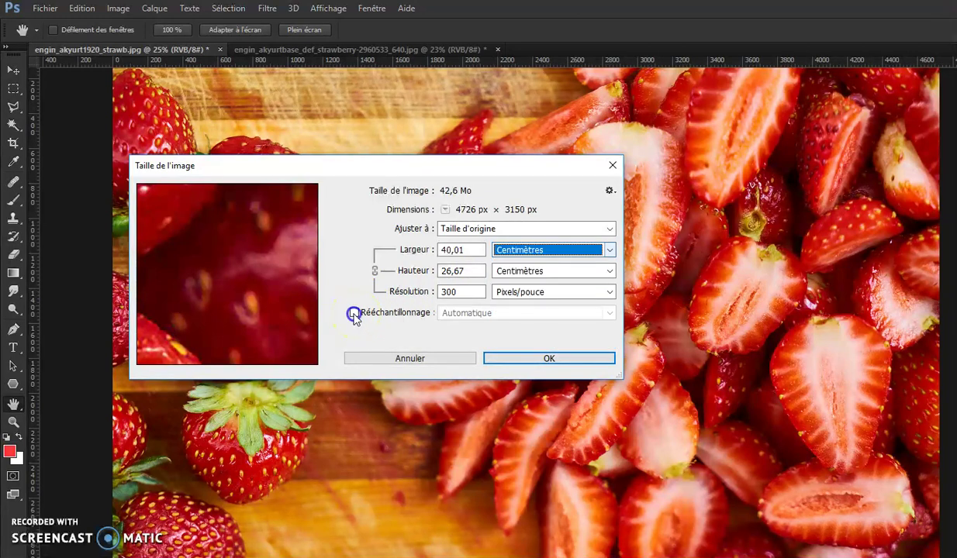
click(355, 315)
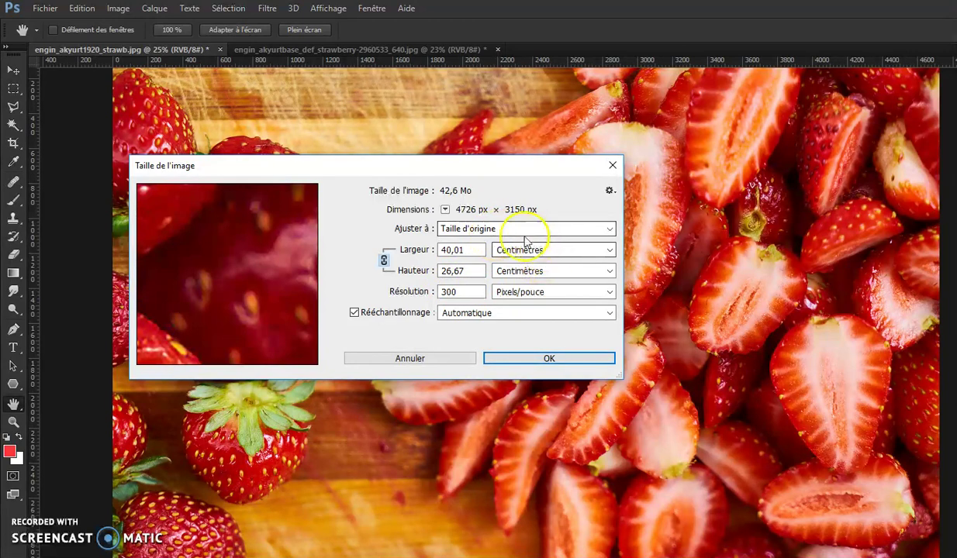
- Keep Taille d'origine, switch units to Pixels (4726 × 3150), and select the Largeur field
click(491, 230)
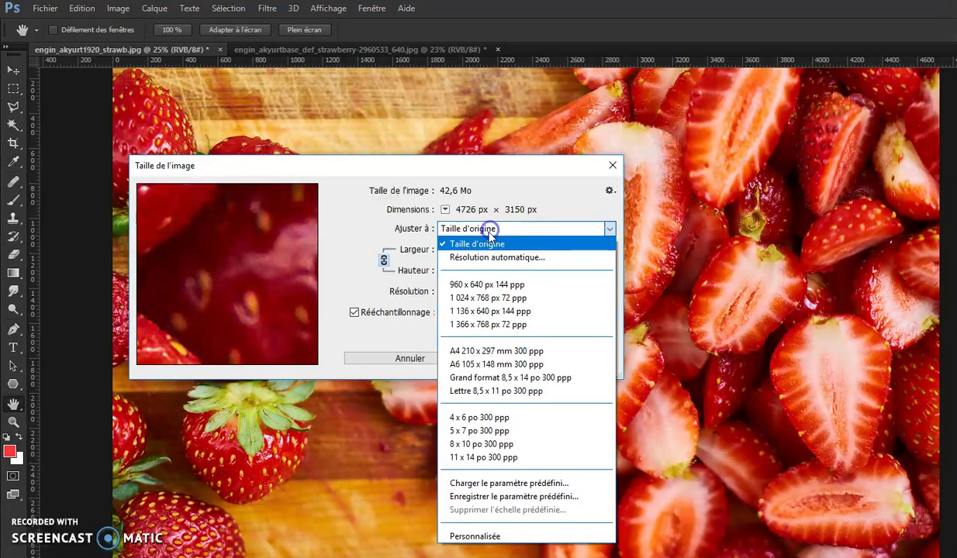
click(493, 231)
click(522, 253)
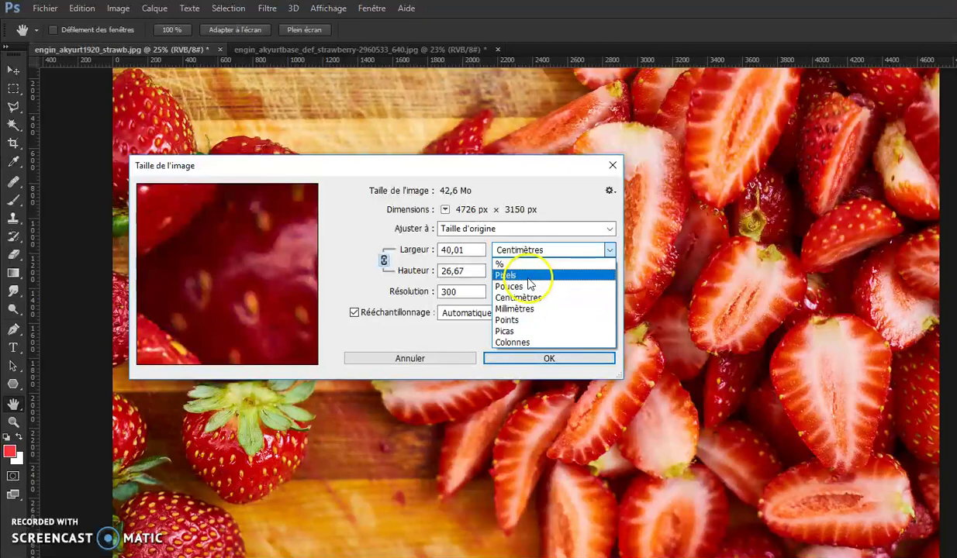
click(518, 275)
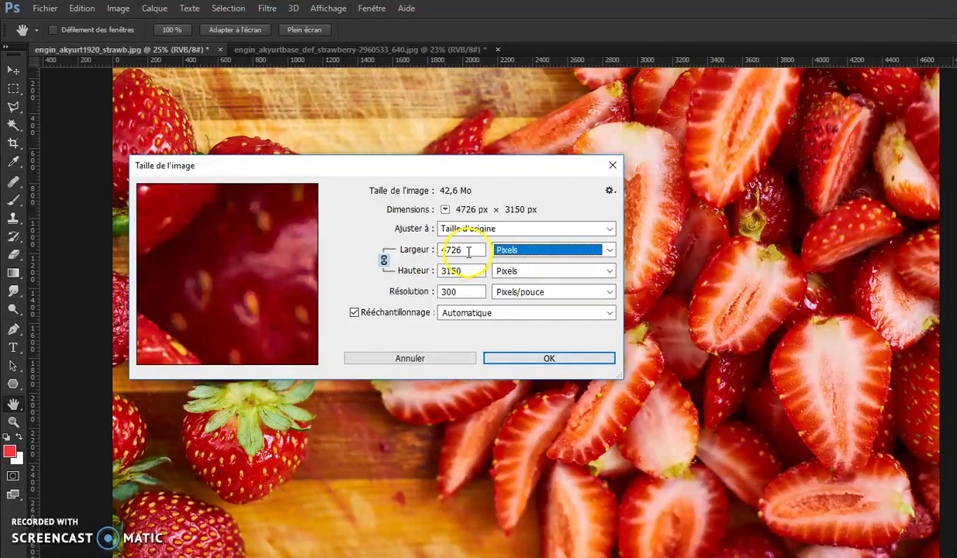
click(466, 255)
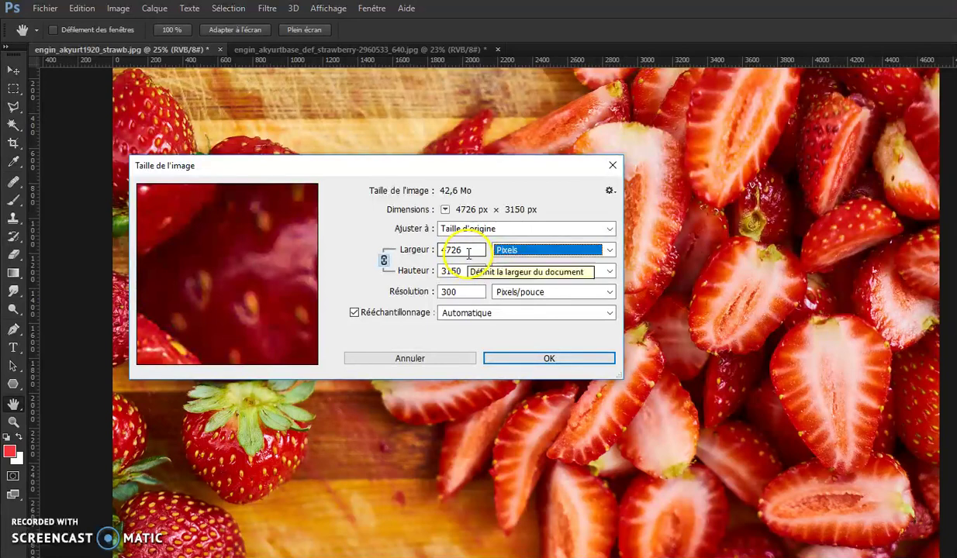
click(468, 250)
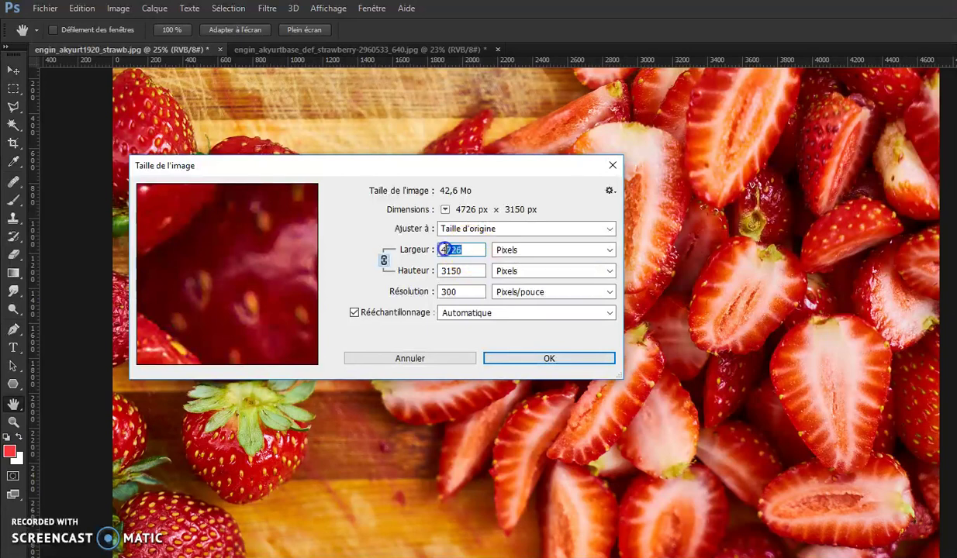
- Enter a 1024 px width so the height becomes 683 px and the size drops to 2,00 Mo
text(10)
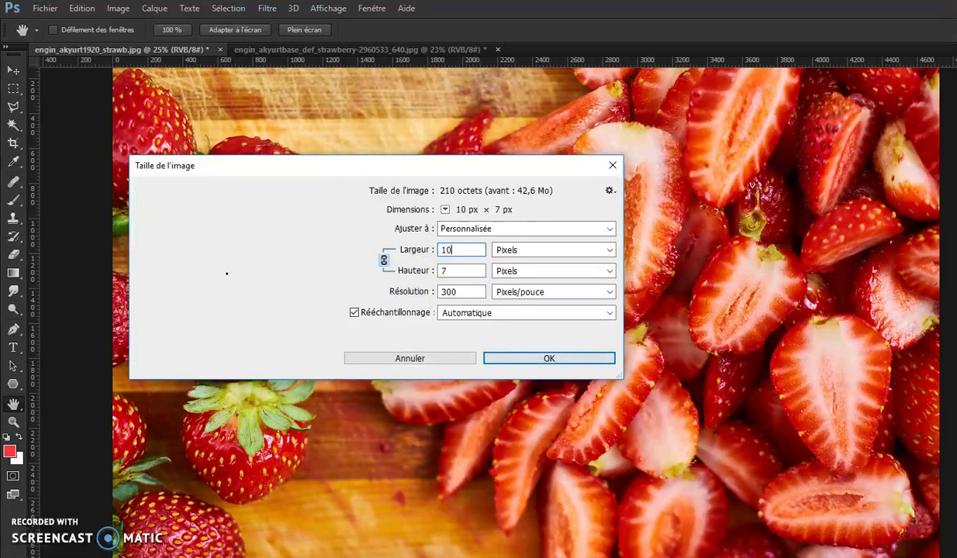
text(24)
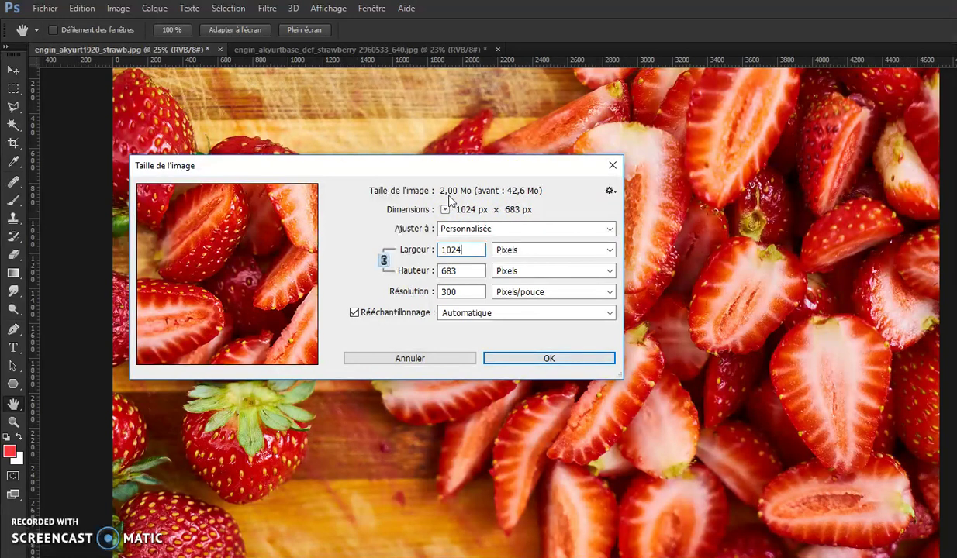
click(443, 254)
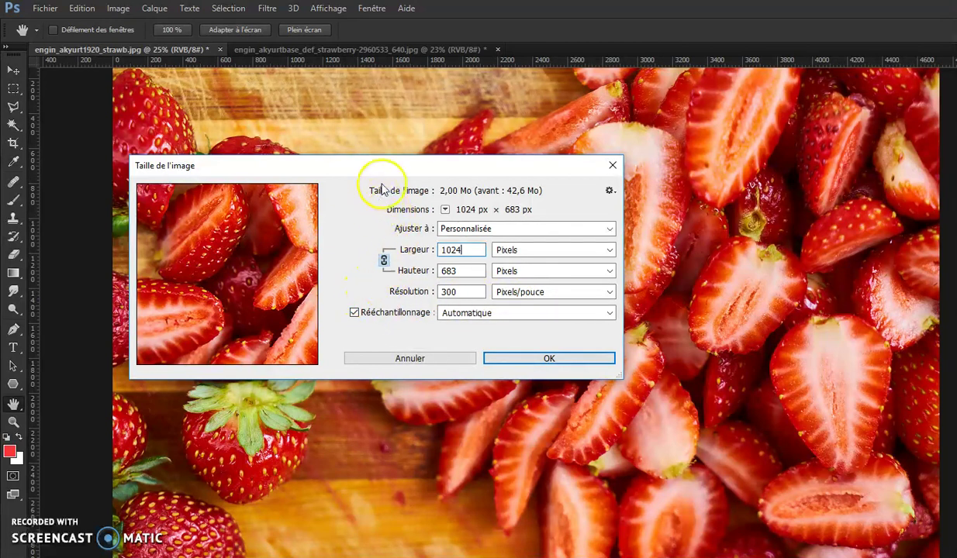
- Turn off Rééchantillonnage and set a 500 cm width, giving 333,26 cm height at 24,008 pixels/inch
drag(402, 170, 447, 205)
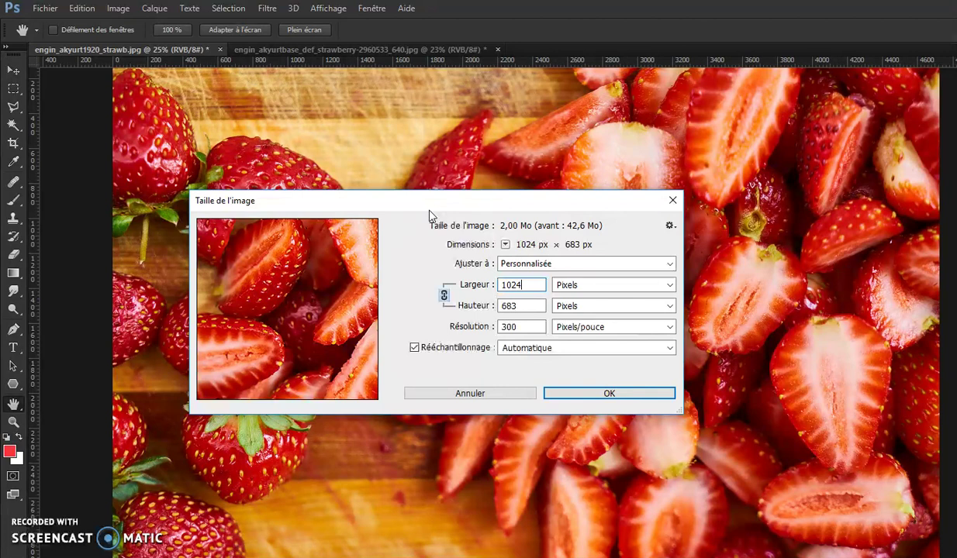
click(423, 352)
click(400, 357)
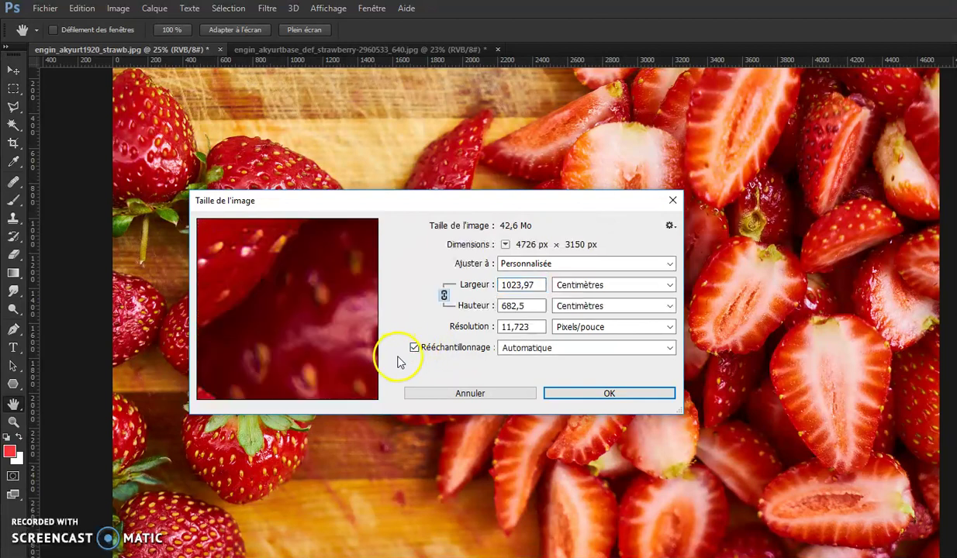
click(415, 349)
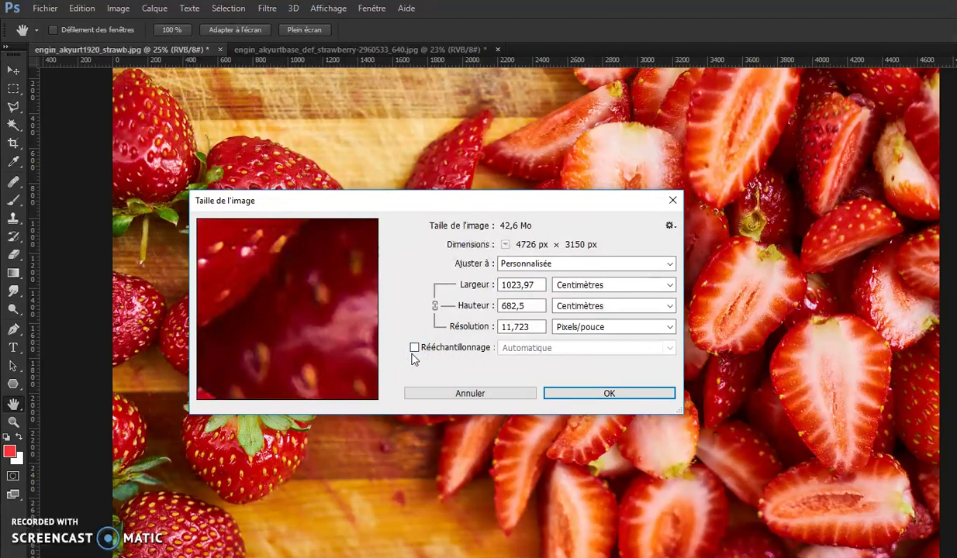
click(535, 285)
drag(534, 285, 461, 283)
text(500)
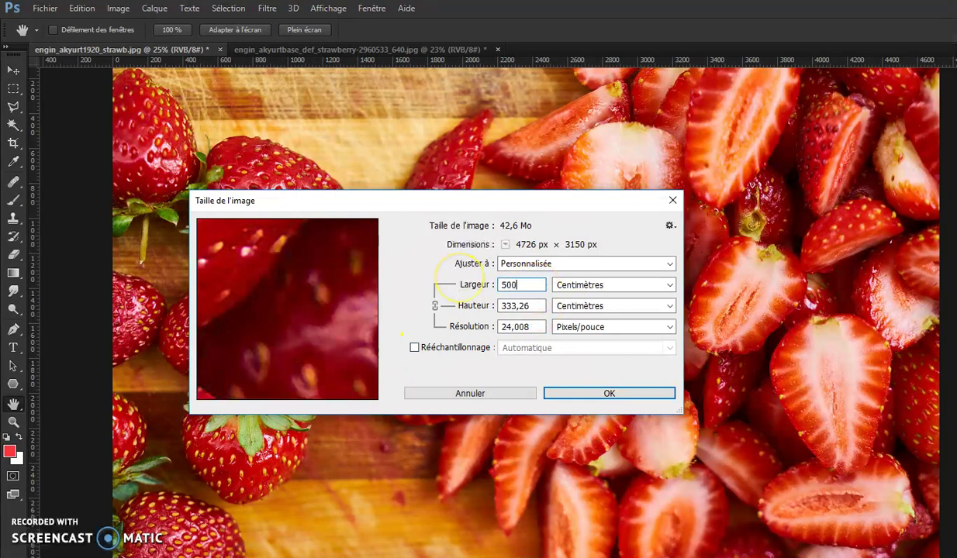